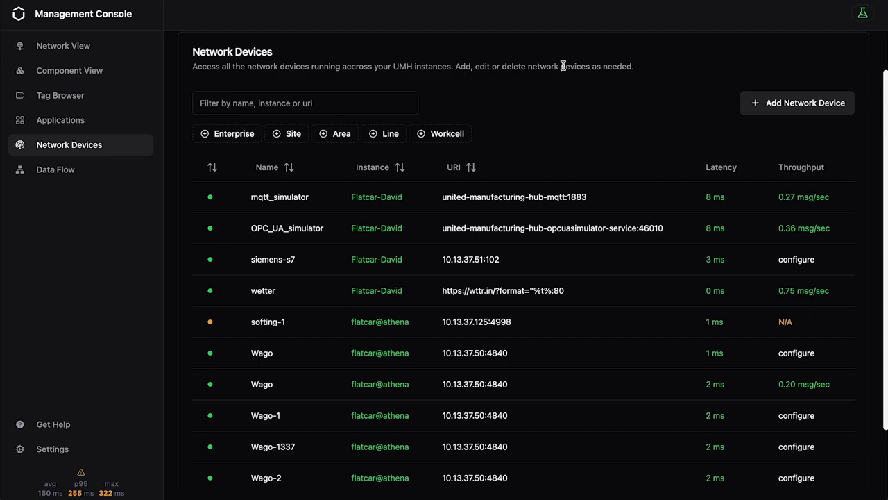
Browse the Network Devices table and bring up the Enterprise filter choices.
{"action": "scroll", "coordinate": [272, 128], "scroll_direction": "down", "scroll_amount": 2}
{"action": "scroll", "coordinate": [272, 125], "scroll_direction": "up", "scroll_amount": 2}
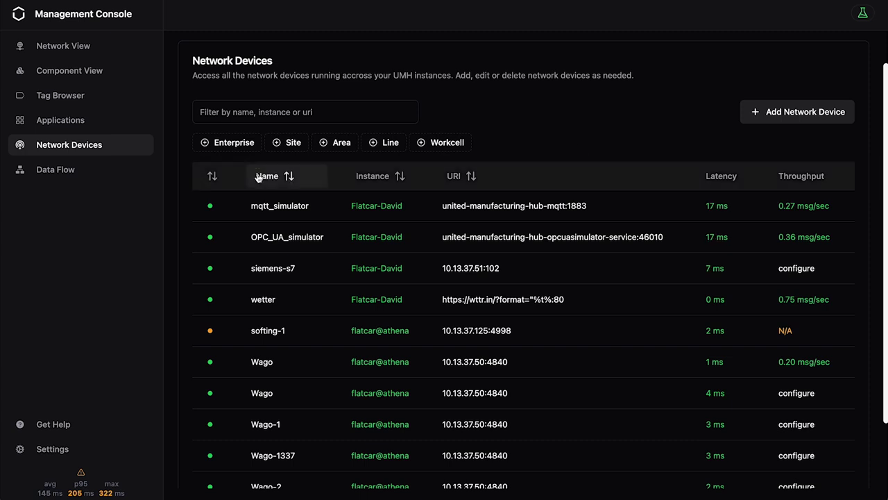
{"action": "left_click", "coordinate": [236, 152]}
Filter devices to enterprise umh, site cologne and area dev-office, then show a Wago device's details.
{"action": "left_click", "coordinate": [239, 164]}
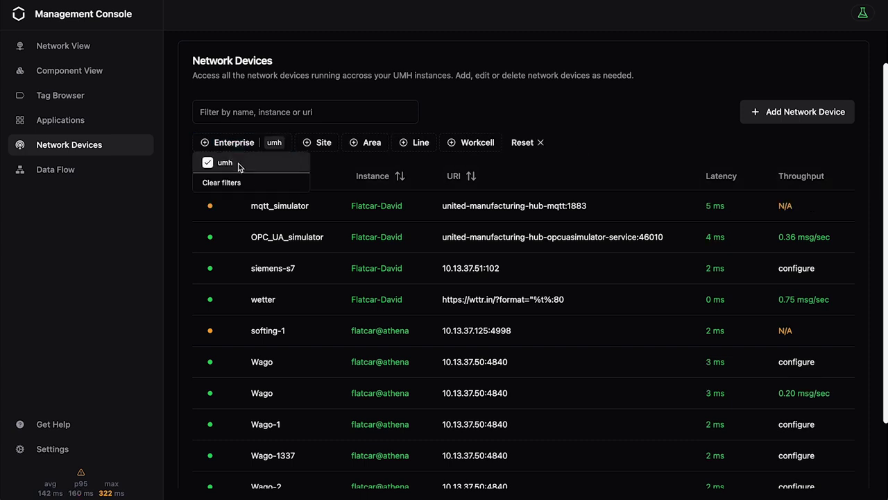
{"action": "left_click", "coordinate": [321, 143]}
{"action": "left_click", "coordinate": [327, 162]}
{"action": "left_click", "coordinate": [412, 141]}
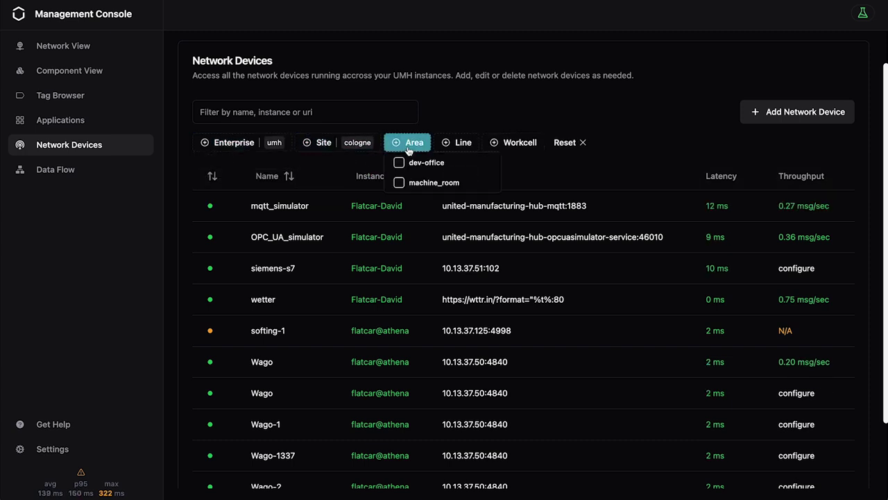
{"action": "left_click", "coordinate": [416, 161]}
{"action": "left_click", "coordinate": [463, 151]}
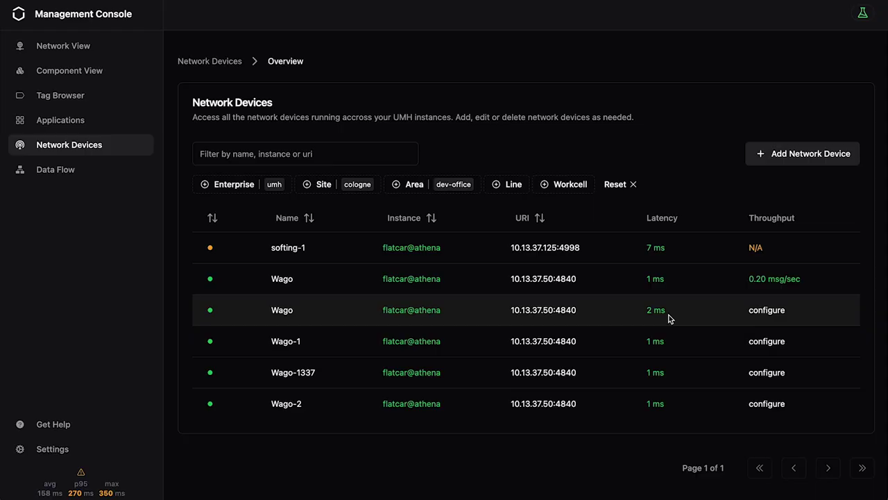
{"action": "left_click", "coordinate": [634, 318]}
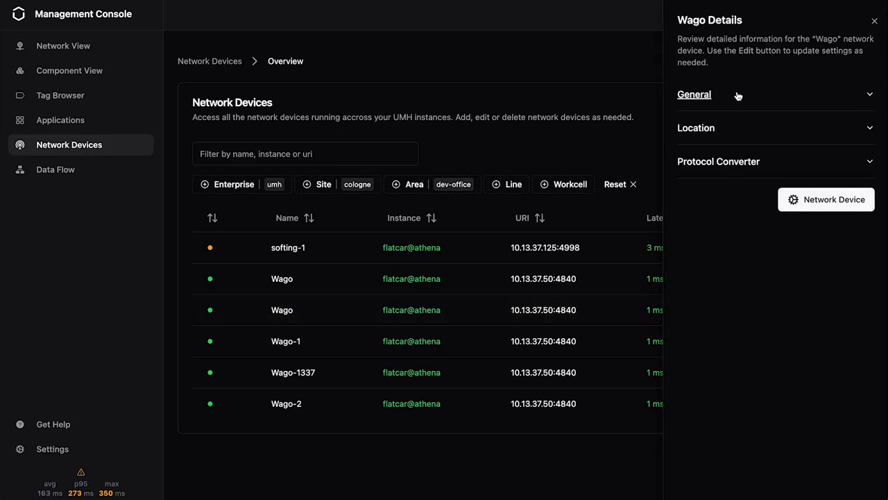
Go from the Wago Details panel to its full Network Device configuration page.
{"action": "left_click", "coordinate": [812, 207]}
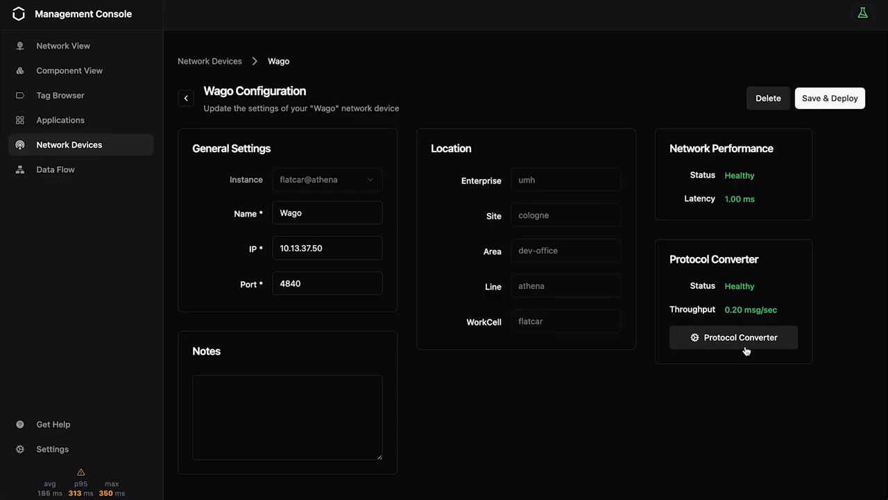
Show Wago's protocol converter settings and review the Protocol options, keeping OPC UA.
{"action": "left_click", "coordinate": [747, 347]}
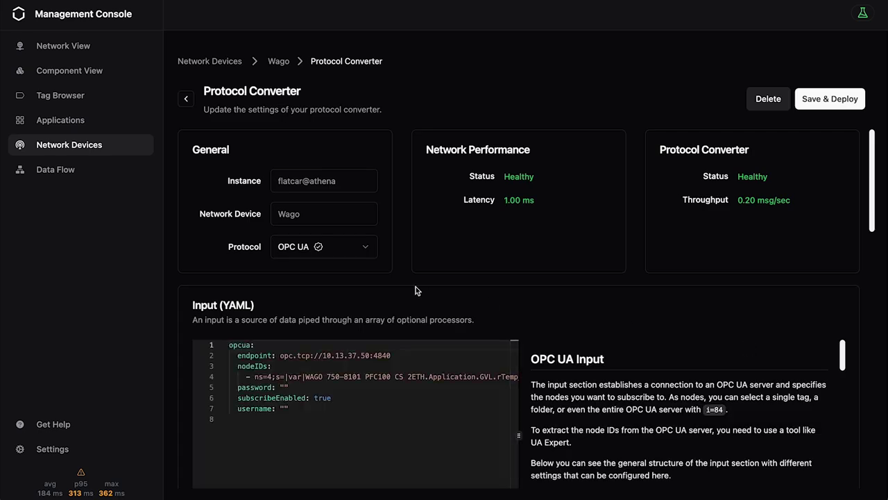
{"action": "left_click", "coordinate": [332, 249]}
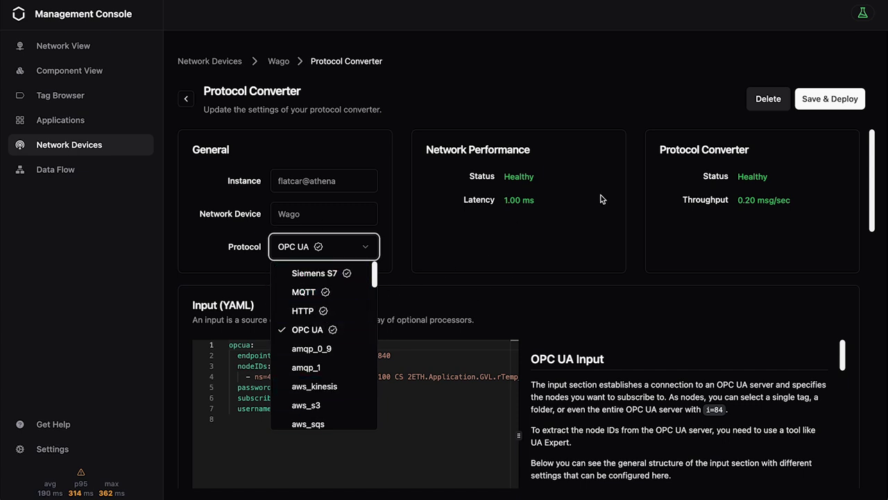
{"action": "left_click", "coordinate": [618, 267]}
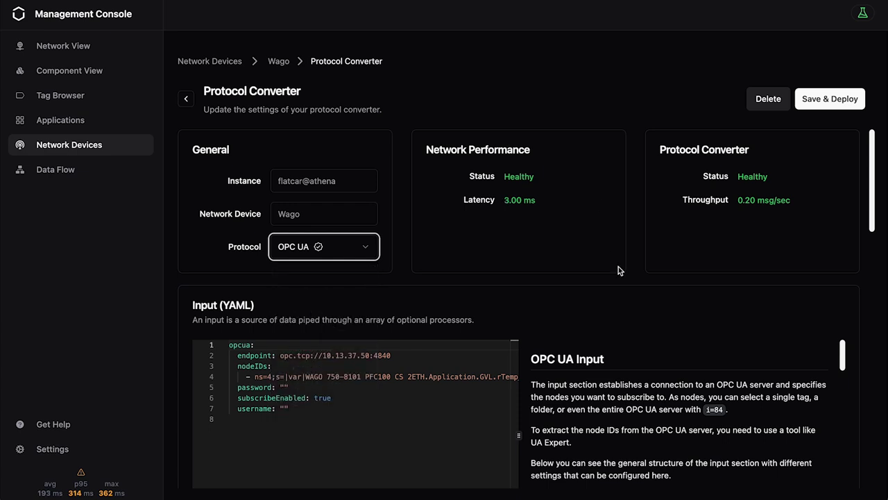
{"action": "scroll", "coordinate": [619, 267], "scroll_direction": "down", "scroll_amount": 3}
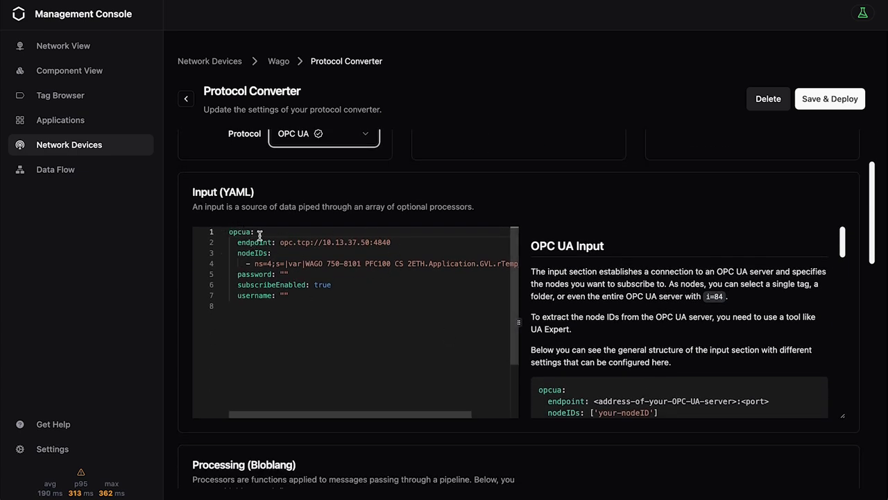
{"action": "left_click_drag", "start_coordinate": [283, 243], "coordinate": [406, 245]}
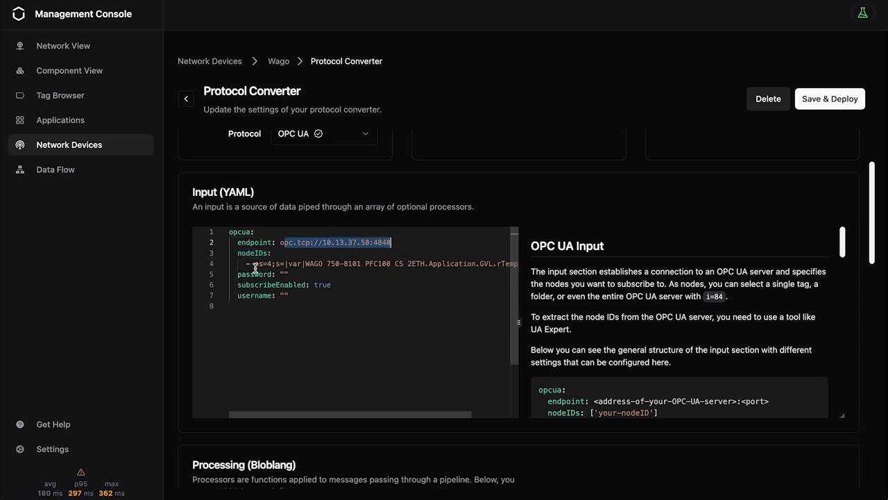
{"action": "left_click_drag", "start_coordinate": [256, 268], "coordinate": [568, 262]}
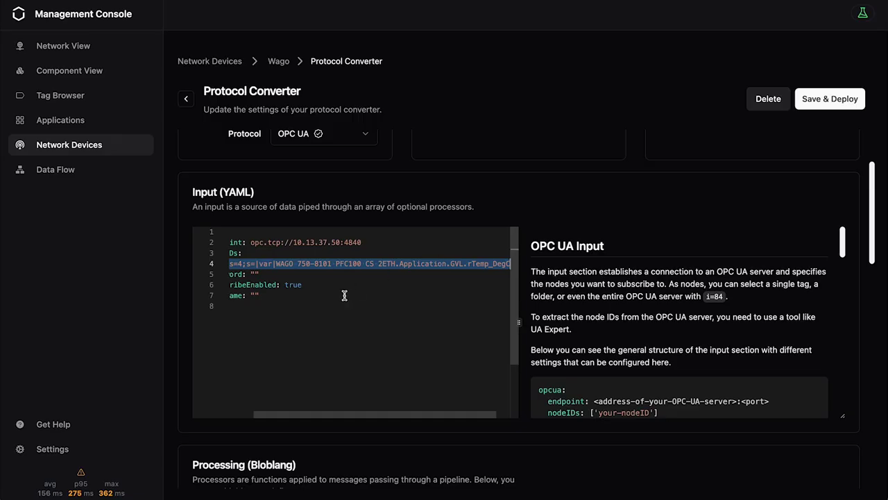
{"action": "left_click_drag", "start_coordinate": [725, 298], "coordinate": [708, 297]}
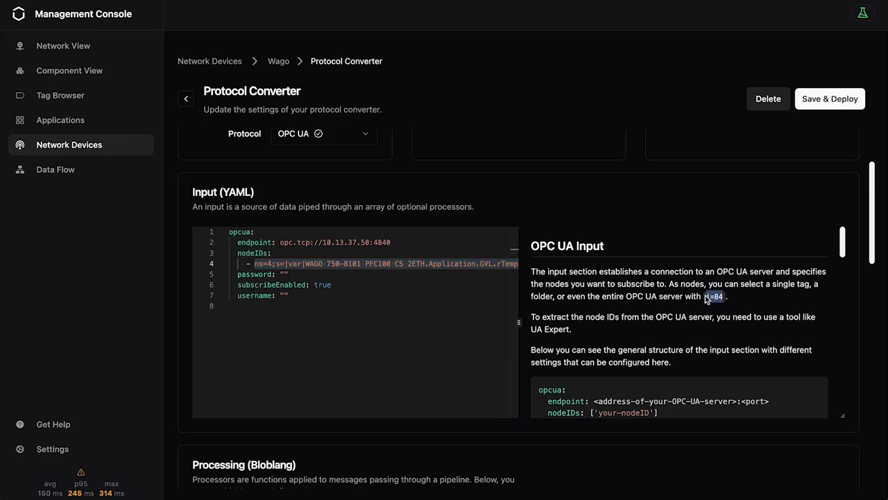
{"action": "left_click", "coordinate": [308, 305]}
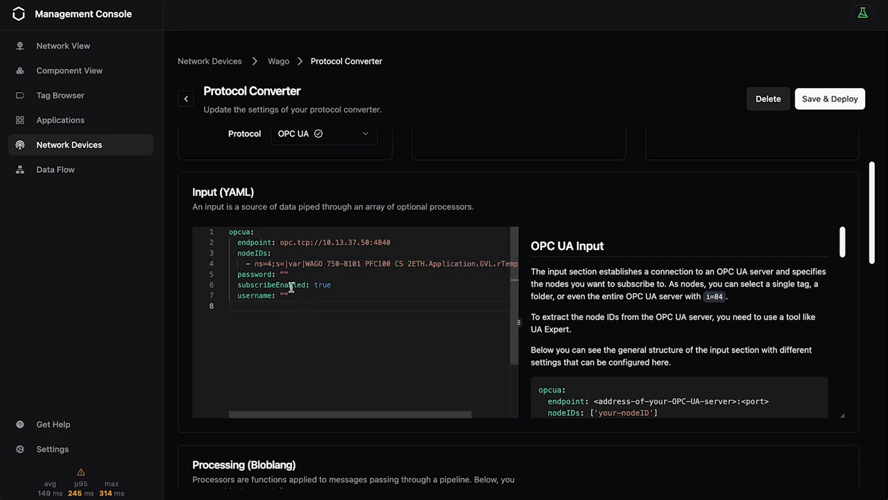
{"action": "scroll", "coordinate": [298, 282], "scroll_direction": "down", "scroll_amount": 1}
{"action": "scroll", "coordinate": [298, 282], "scroll_direction": "up", "scroll_amount": 1}
{"action": "scroll", "coordinate": [647, 309], "scroll_direction": "down", "scroll_amount": 3}
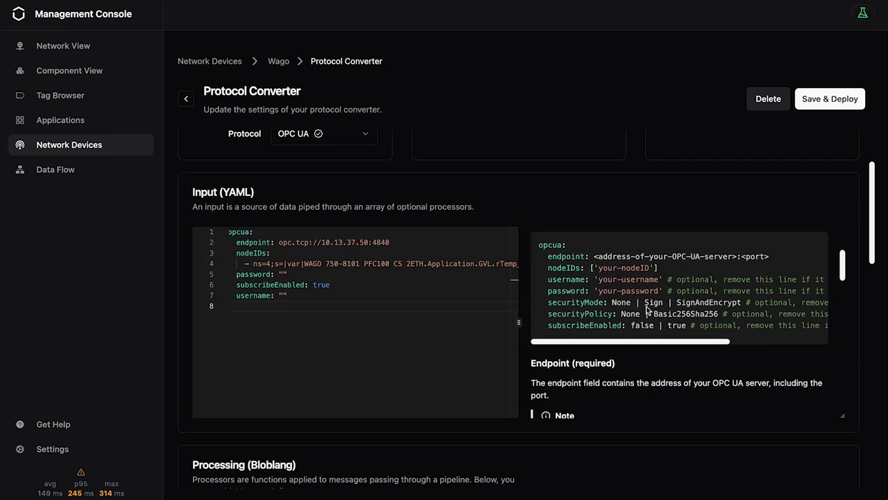
{"action": "scroll", "coordinate": [647, 309], "scroll_direction": "up", "scroll_amount": 3}
{"action": "scroll", "coordinate": [644, 299], "scroll_direction": "down", "scroll_amount": 4}
{"action": "scroll", "coordinate": [643, 297], "scroll_direction": "up", "scroll_amount": 2}
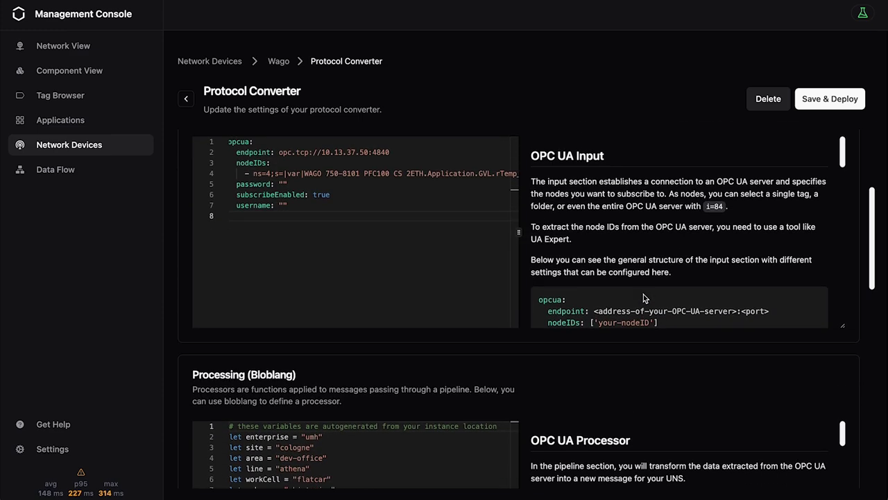
{"action": "scroll", "coordinate": [720, 280], "scroll_direction": "down", "scroll_amount": 5}
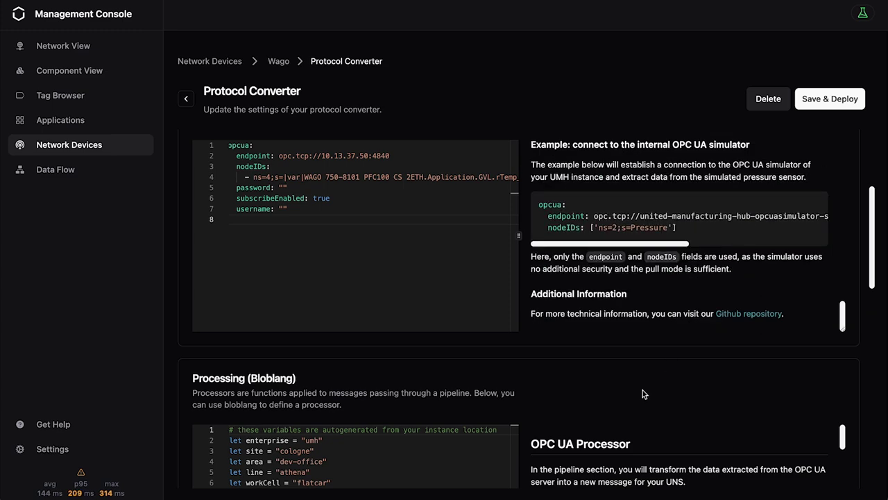
{"action": "scroll", "coordinate": [643, 390], "scroll_direction": "down", "scroll_amount": 3}
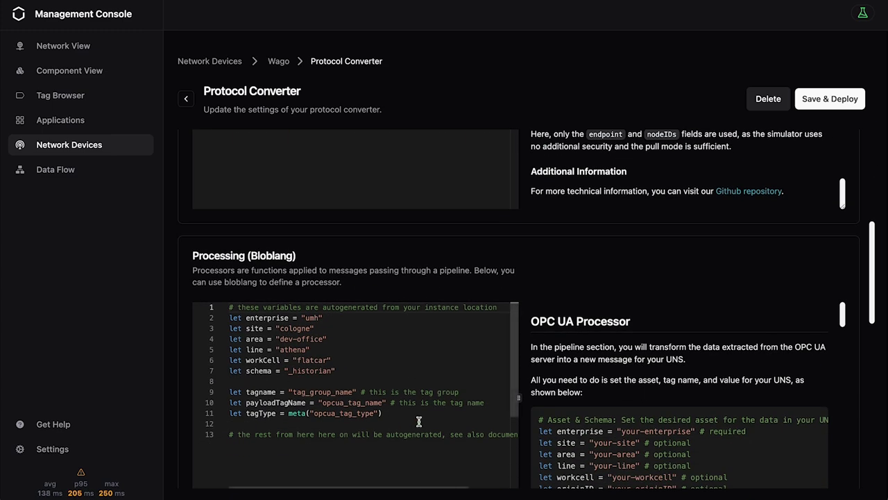
{"action": "left_click_drag", "start_coordinate": [419, 422], "coordinate": [168, 280]}
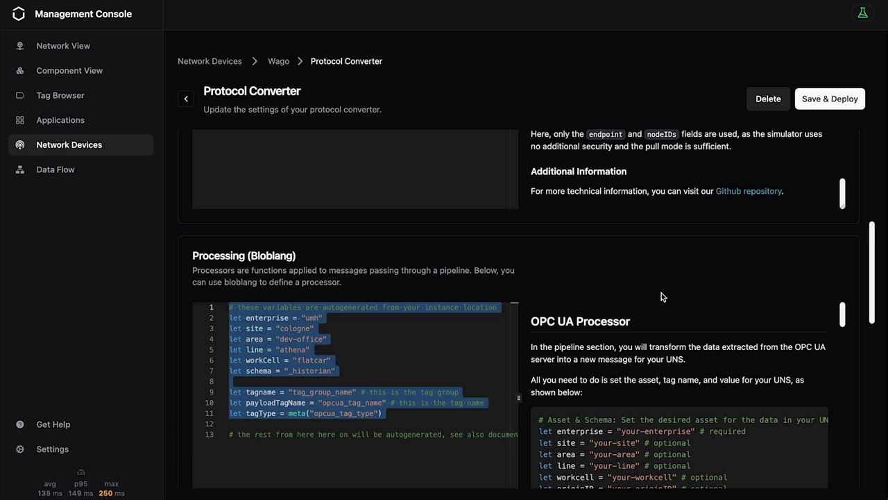
{"action": "left_click", "coordinate": [266, 380]}
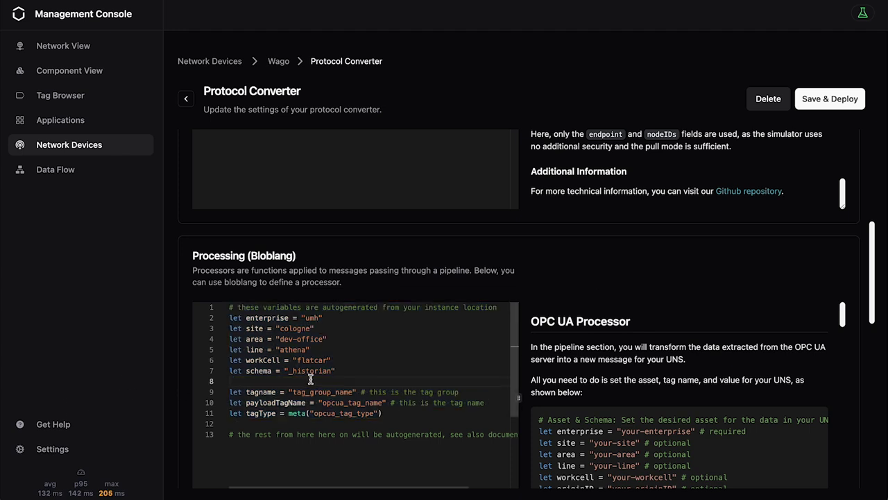
{"action": "left_click_drag", "start_coordinate": [341, 371], "coordinate": [218, 314]}
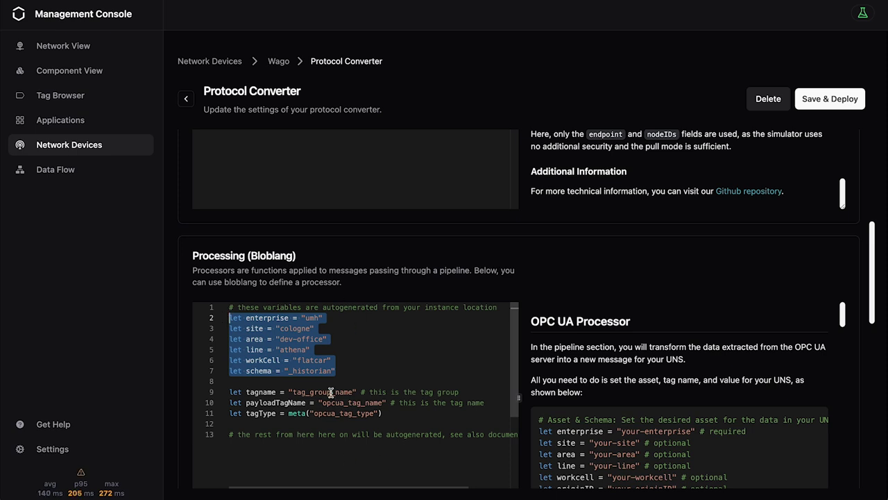
{"action": "scroll", "coordinate": [331, 392], "scroll_direction": "down", "scroll_amount": 5}
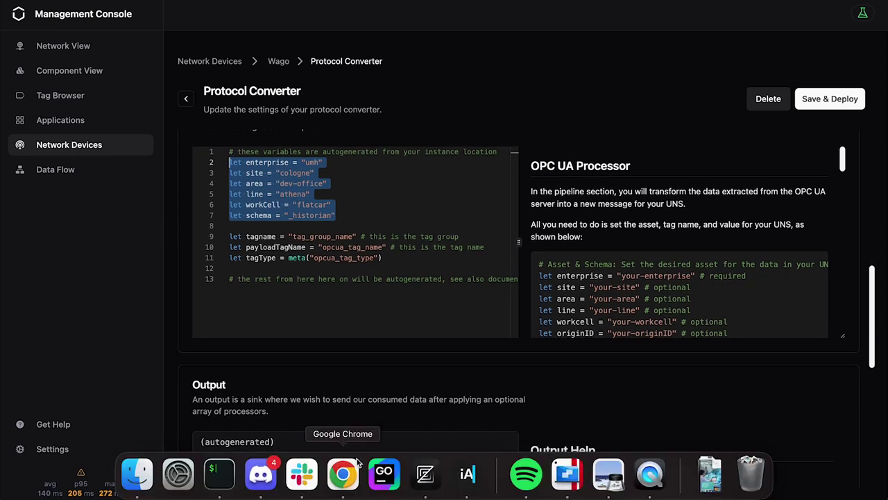